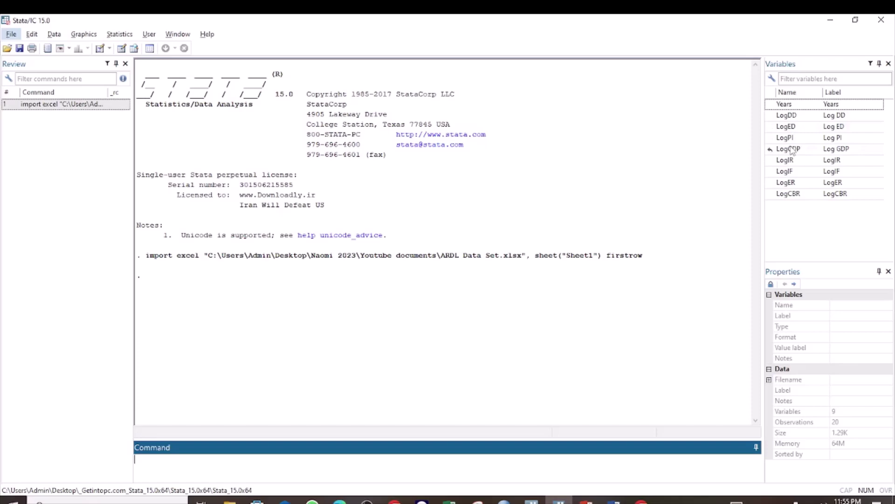
Declare Years as the yearly time variable with 'tsset Years', correcting the 'tssset' typo
left_click(223, 466)
type("tssset")
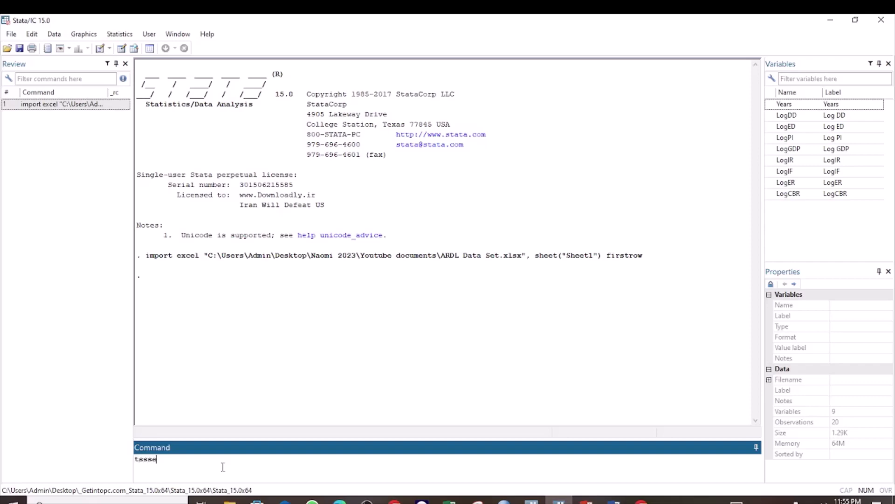
double_click(779, 107)
key("Return")
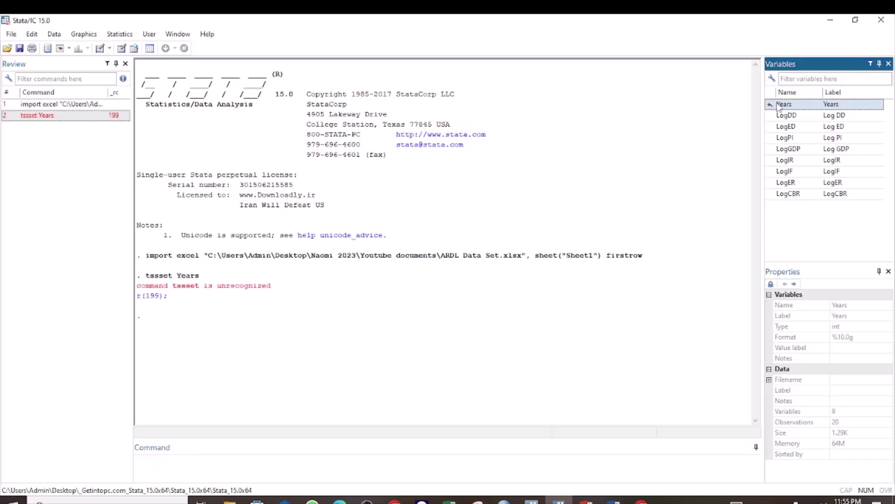
left_click(169, 462)
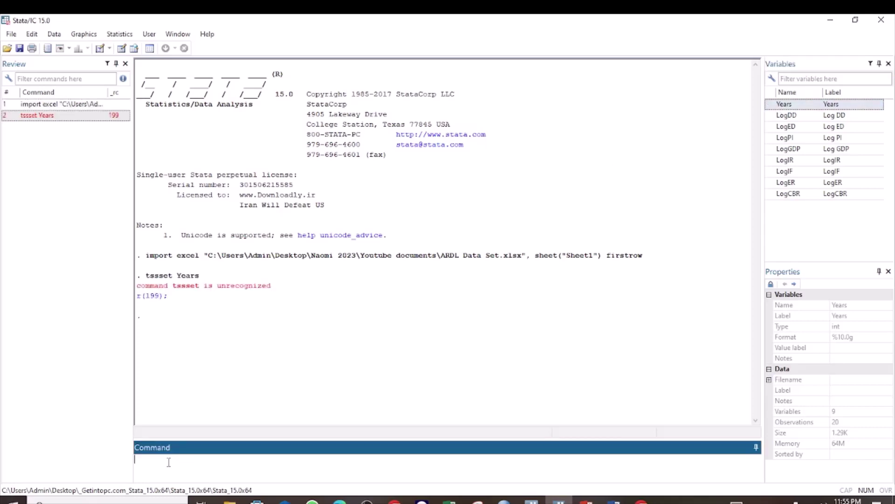
type("tsset")
left_click(782, 105)
double_click(782, 105)
key("Return")
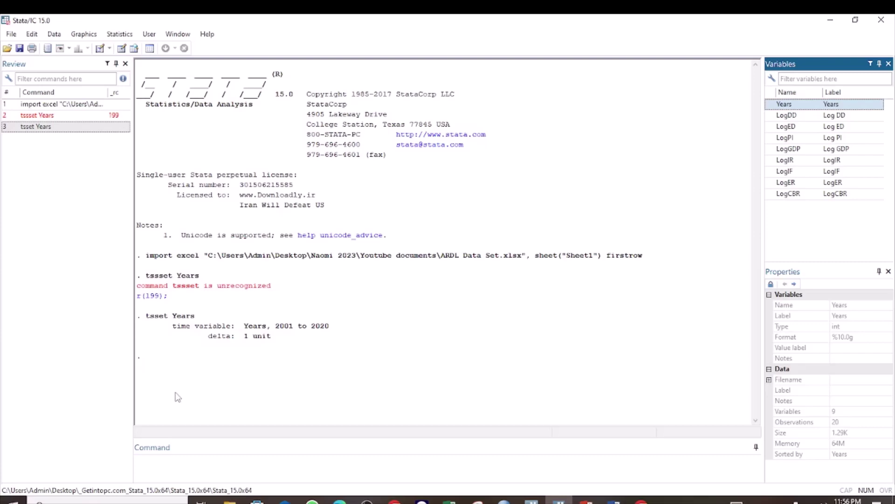
Run 'varsoc LogDD' to get lag-order selection criteria for LogDD
left_click(174, 464)
type("varsoc")
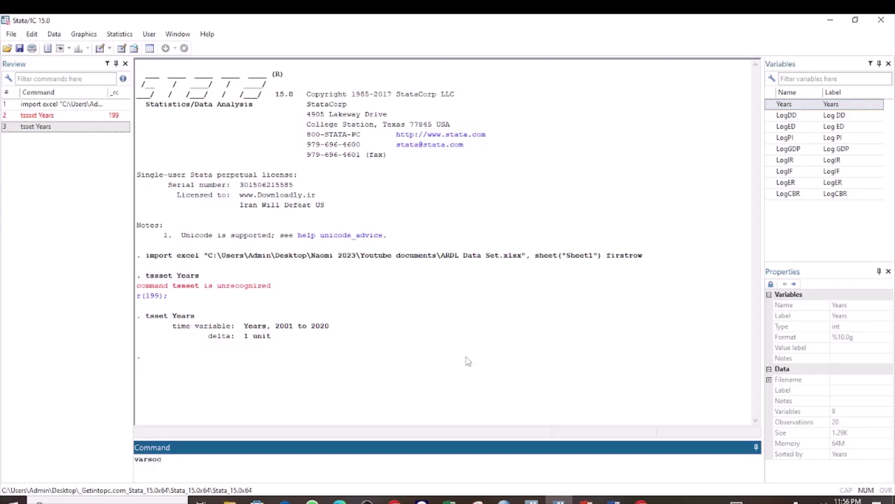
left_click(811, 119)
double_click(811, 119)
key("Return")
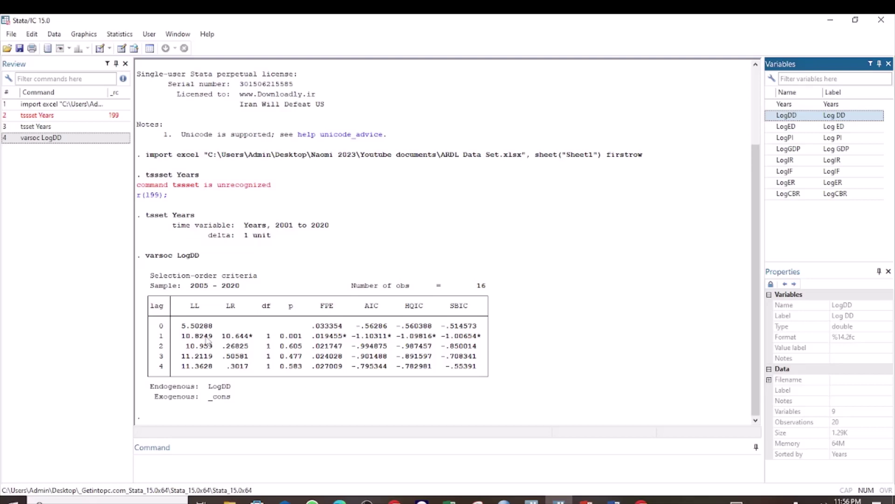
Run 'varsoc LogED' to get lag-order selection criteria for LogED
left_click(172, 471)
type("varsoc")
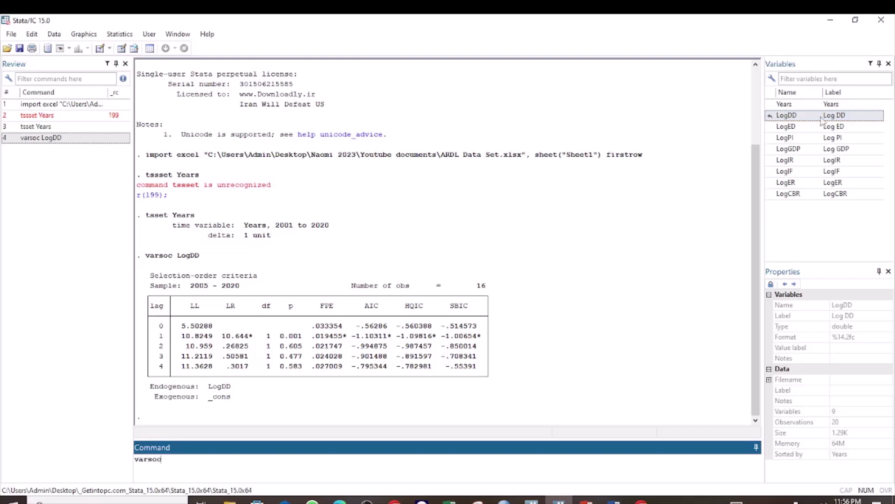
double_click(806, 127)
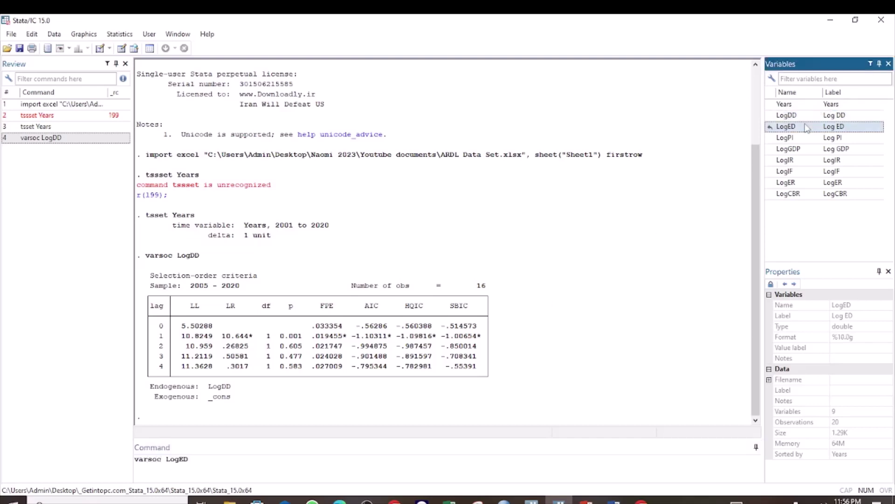
key("Return")
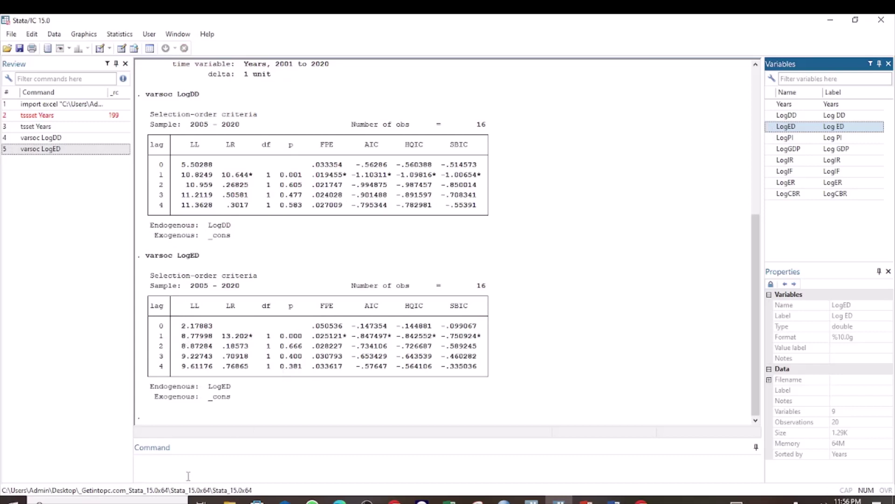
Run 'varsoc LogGDP' to get lag-order selection criteria for LogGDP
left_click(186, 469)
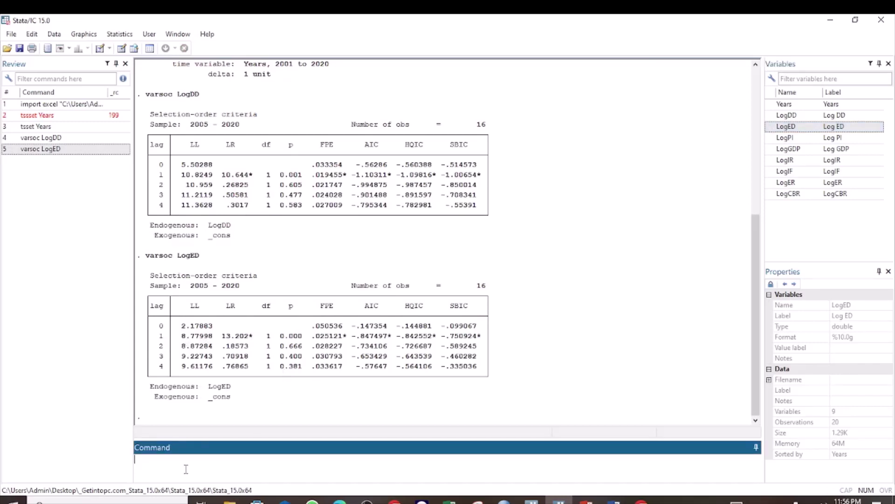
type("varsoc")
double_click(787, 149)
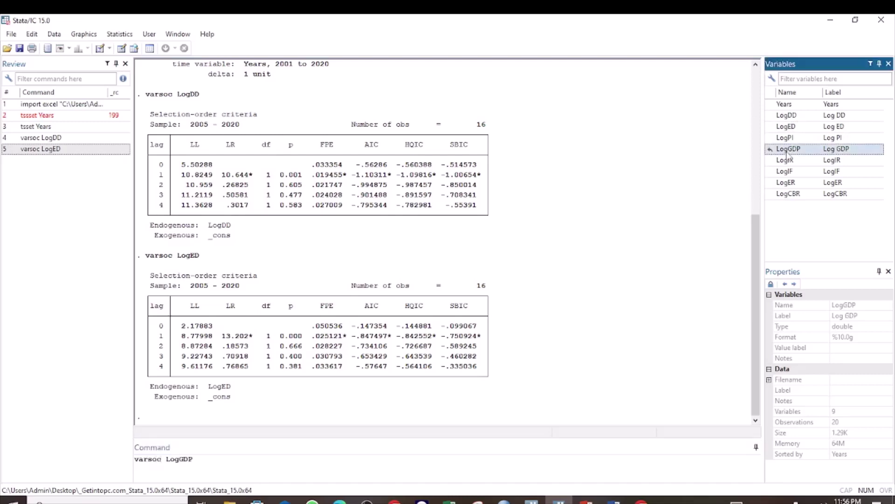
key("Return")
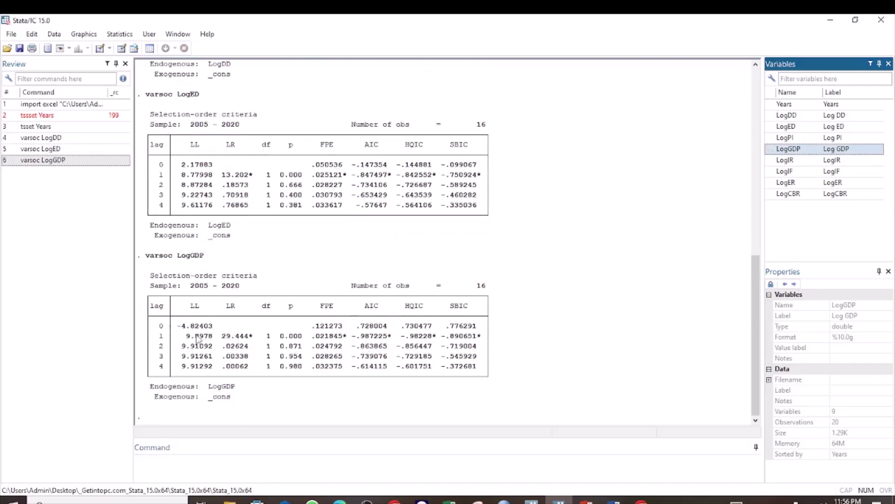
Enter 'ardl LogGDP LogDD LogED, lags(1 1 1) ec' in the Command box without running it
left_click(212, 467)
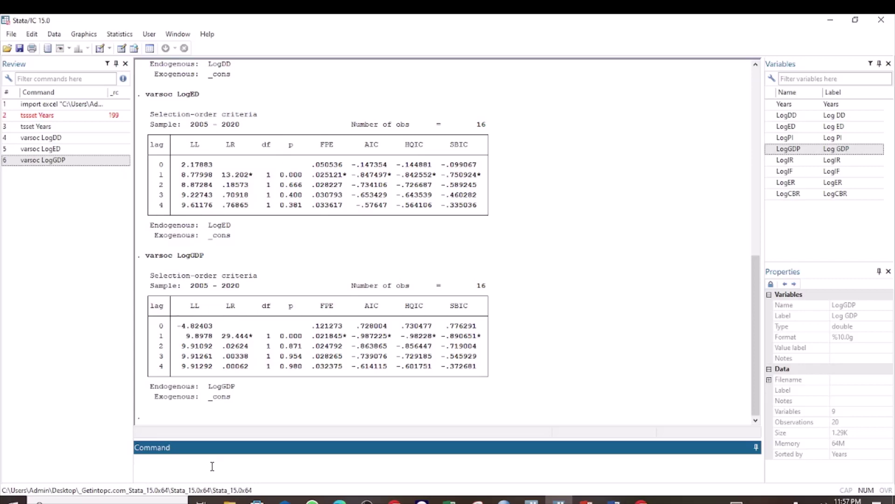
type("ardl")
double_click(801, 150)
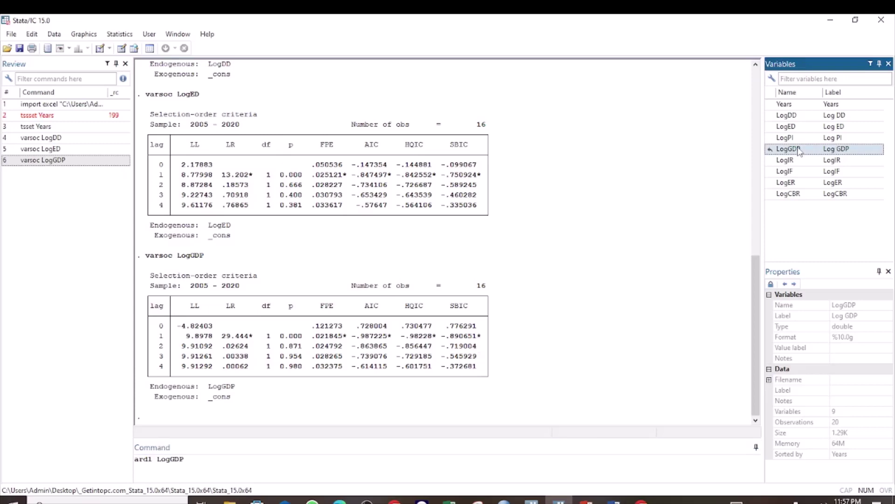
double_click(788, 117)
double_click(789, 126)
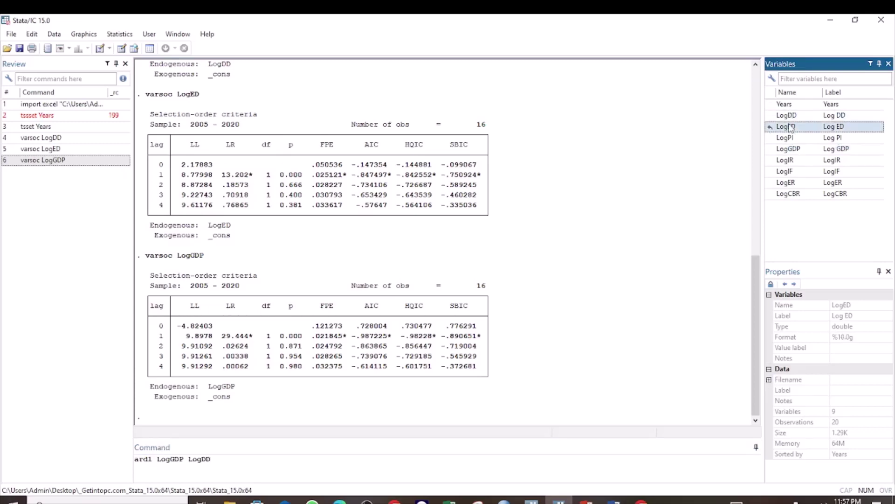
left_click(263, 471)
type(", (")
key("BackSpace")
type("lags")
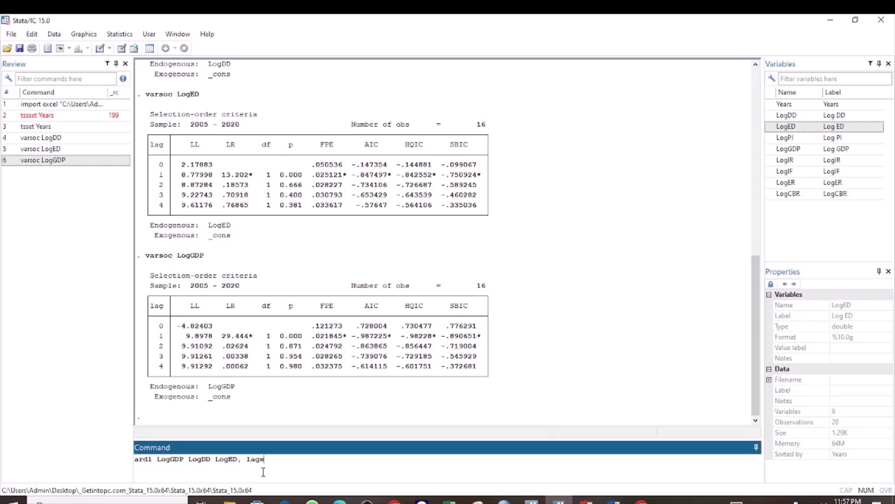
type("(1 1 1) ec")
Run the ARDL(1,1,1) error-correction command to show the ADJ, LR and SR coefficients
key("Return")
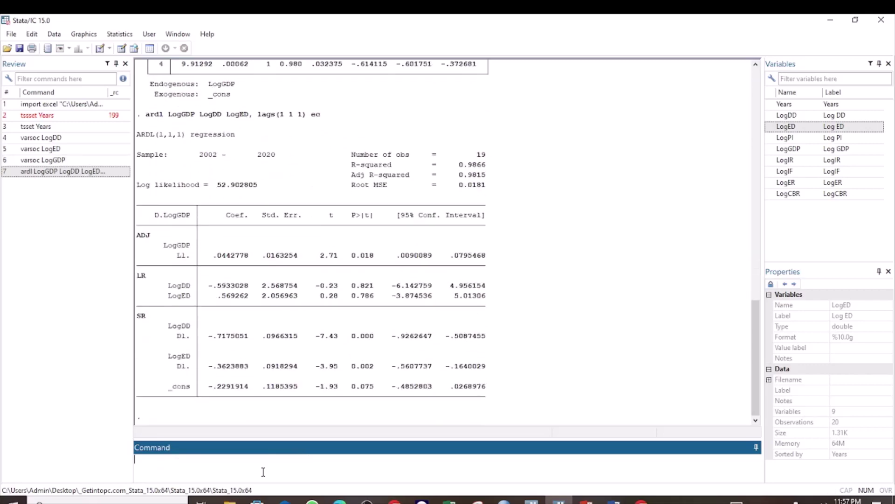